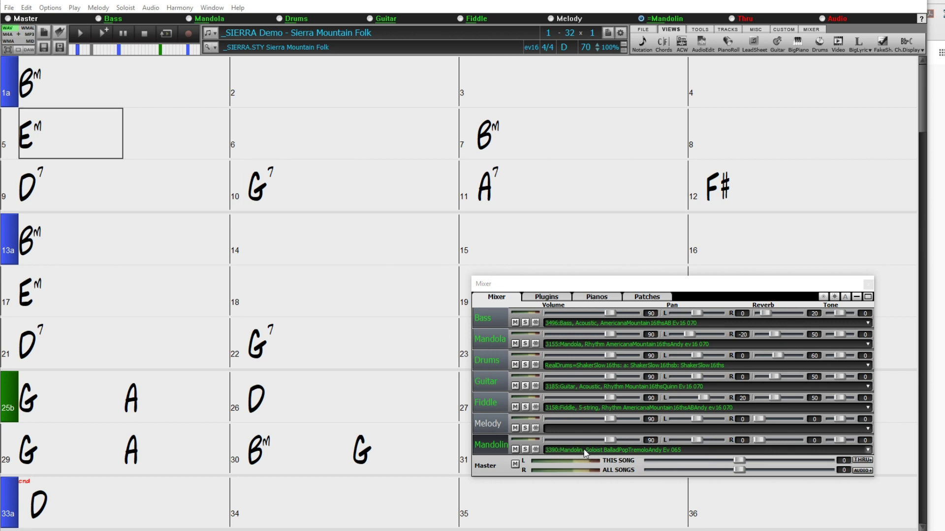
- Highlight bars 1 through 4 on the Sierra chord sheet
left_click_drag(76, 96, 853, 88)
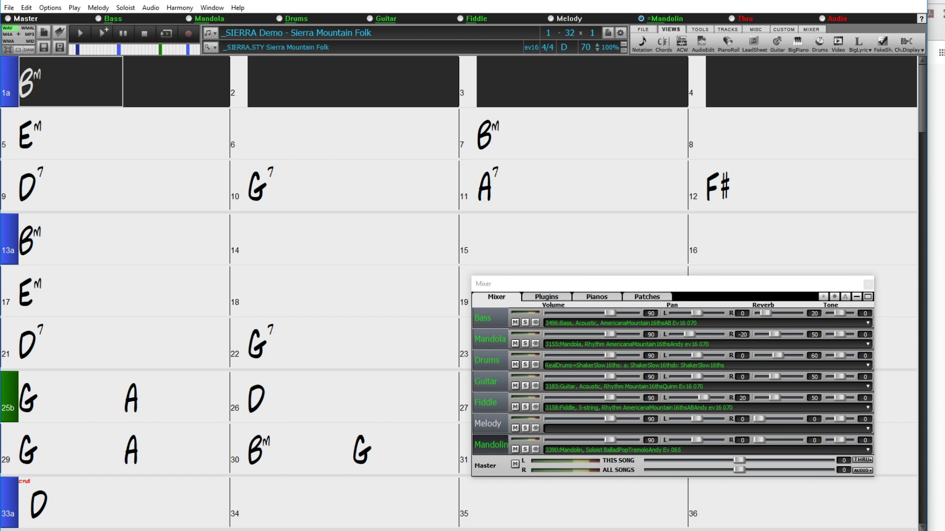
left_click(526, 234)
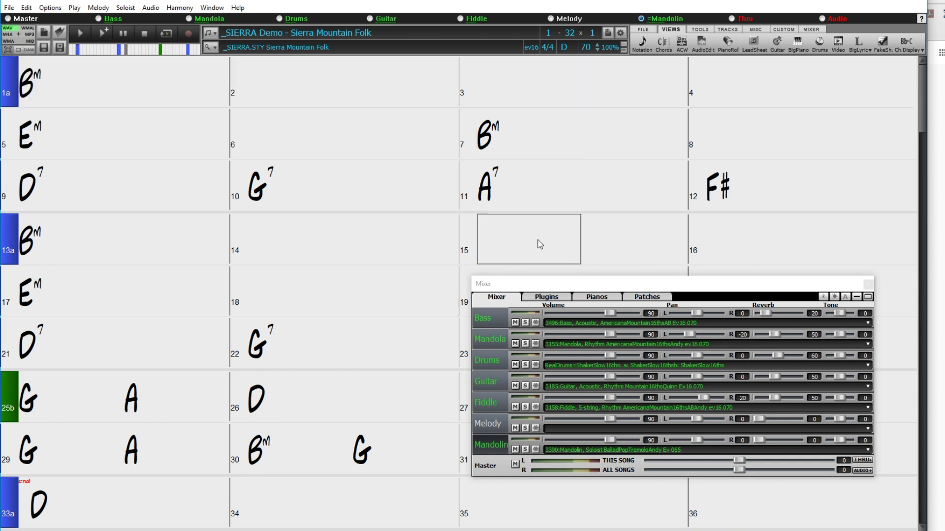
left_click(47, 100)
left_click_drag(59, 83, 874, 85)
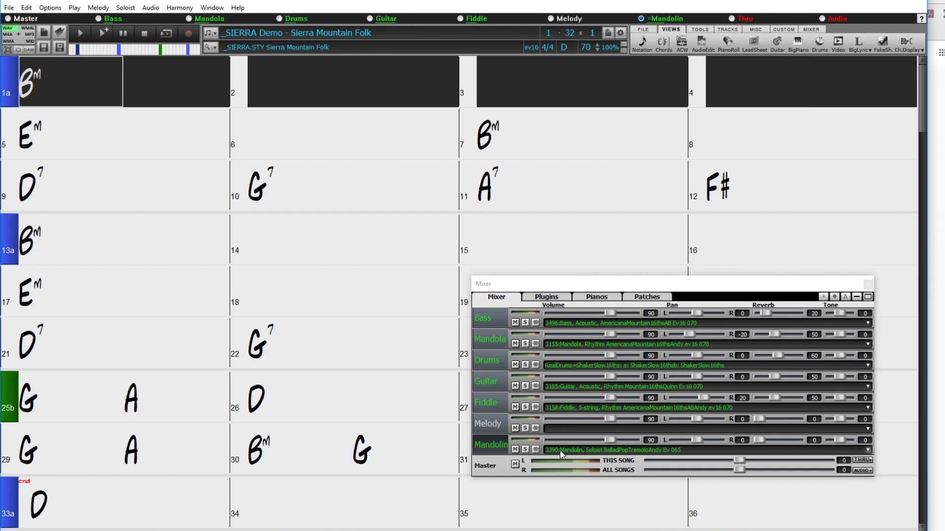
- Start Generate MultiRiffs on the Mandolin track using the 3390 Mandolin soloist RealTrack
right_click(598, 452)
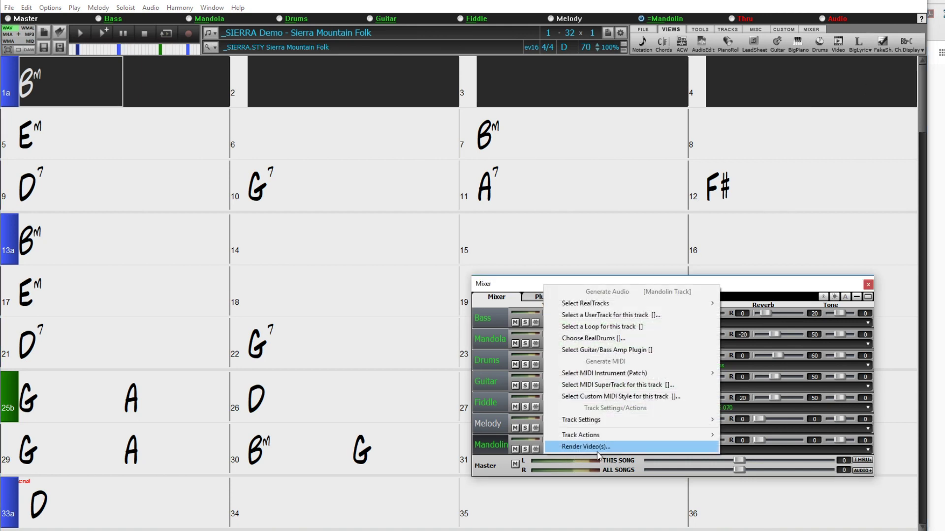
mouse_move(654, 306)
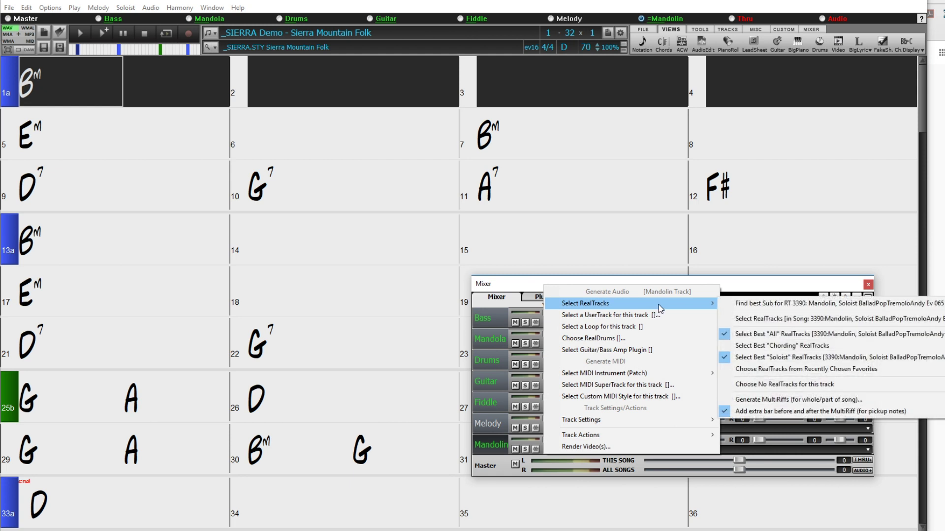
left_click(814, 400)
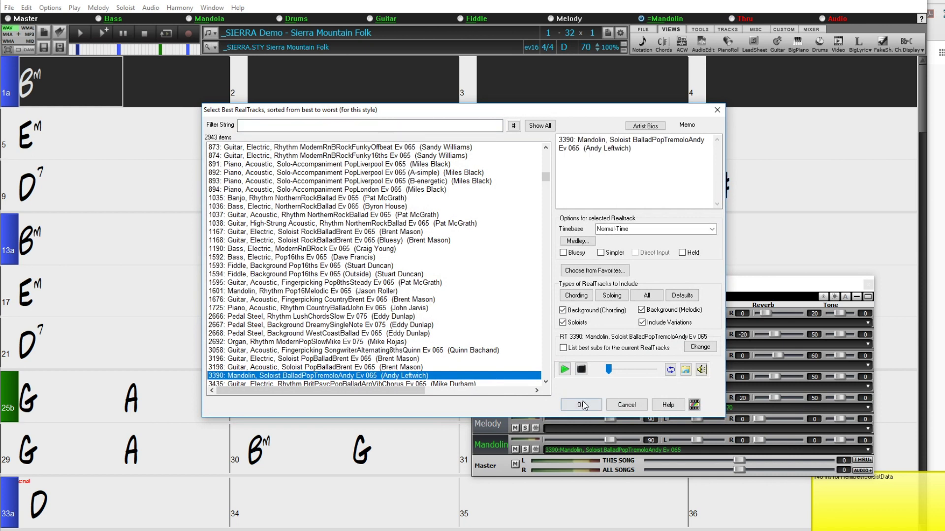
left_click(581, 404)
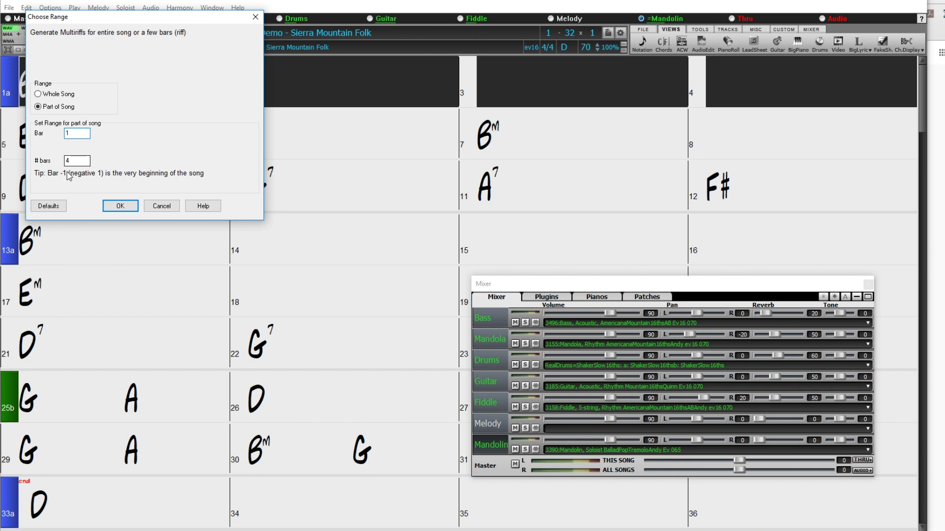
- Confirm the bar 1–4 range to generate seven riffs as Mandolin1–Mandolin7
left_click(131, 207)
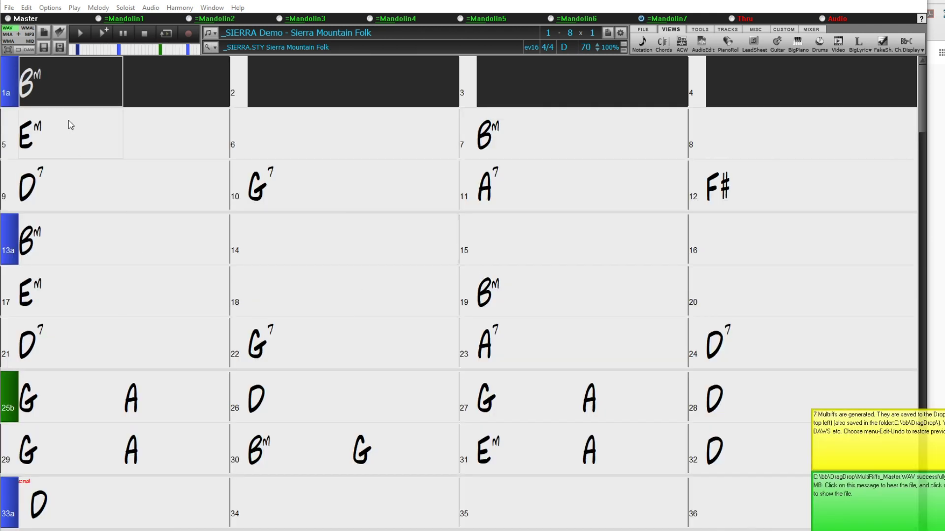
- Open the Mixer and solo the Mandolin1 riff track
left_click(816, 32)
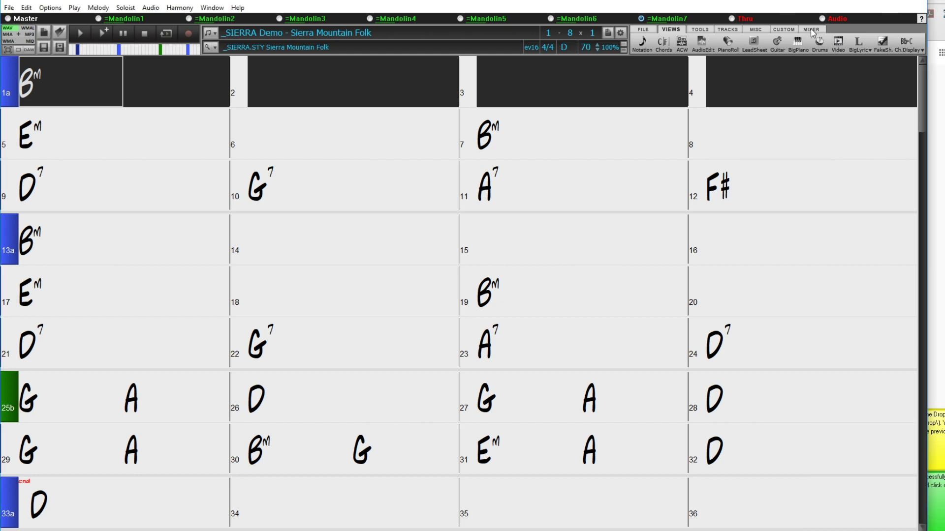
left_click(815, 30)
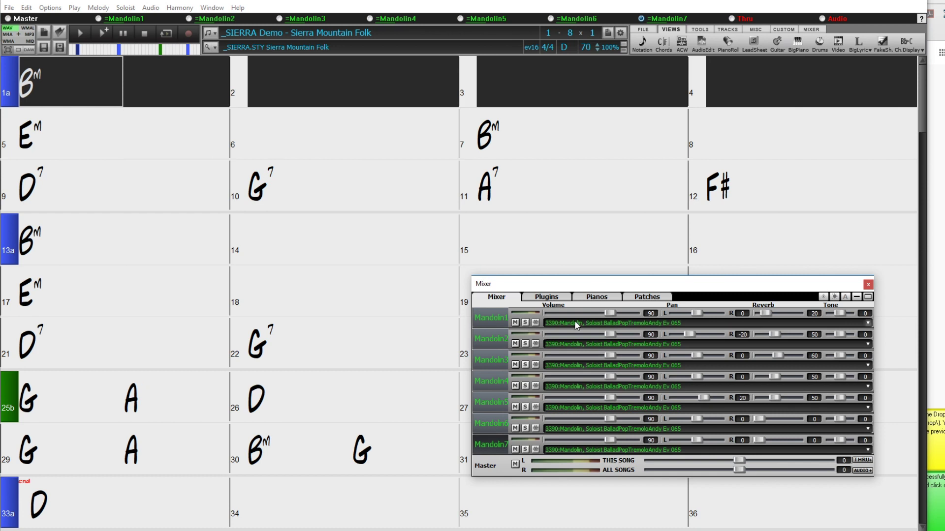
left_click(525, 322)
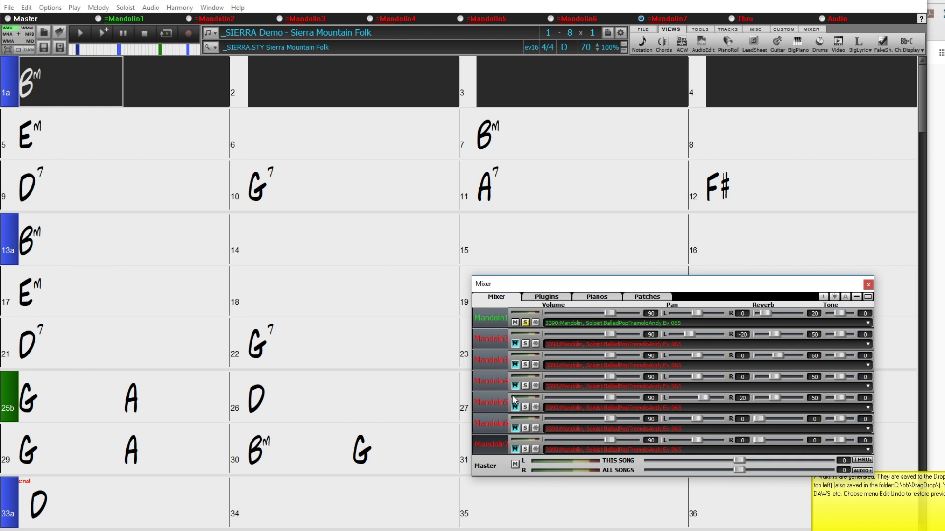
- Loop playback from bar 1 with L4, 1, then solo Mandolin2 instead
left_click(58, 86)
type("L4")
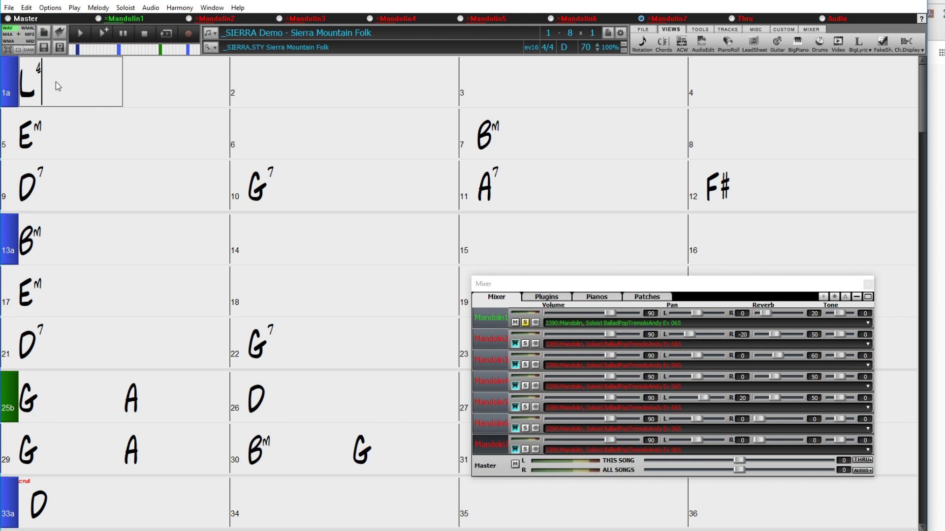
type(", 1")
key("Return")
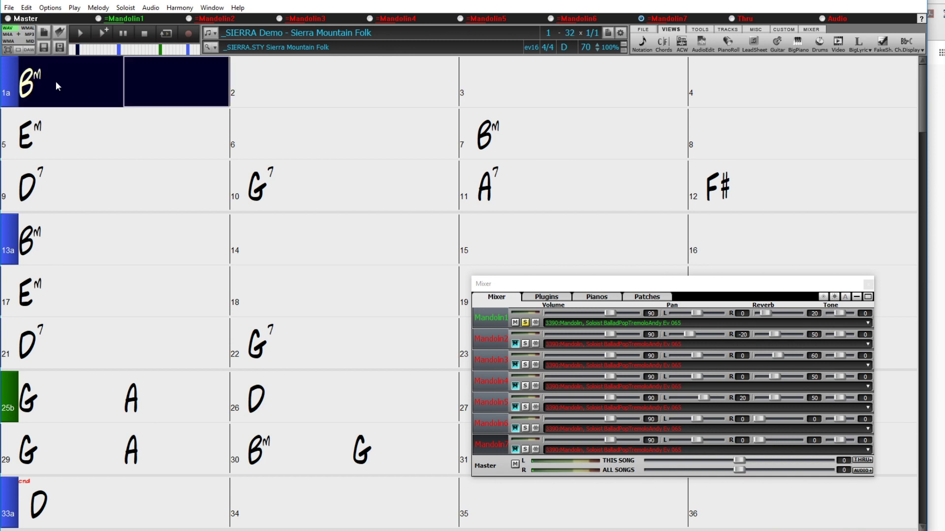
left_click(525, 344)
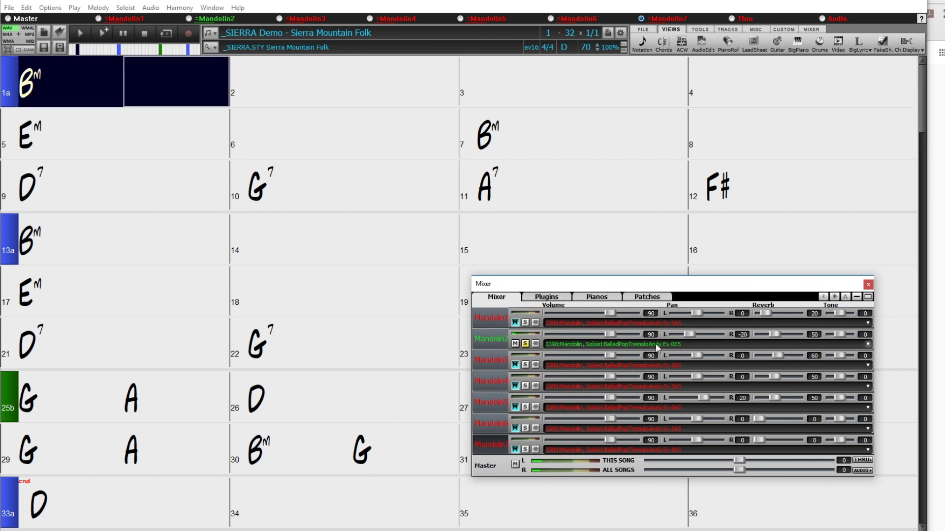
- Solo the Mandolin3 riff track instead and stop playback
left_click(525, 365)
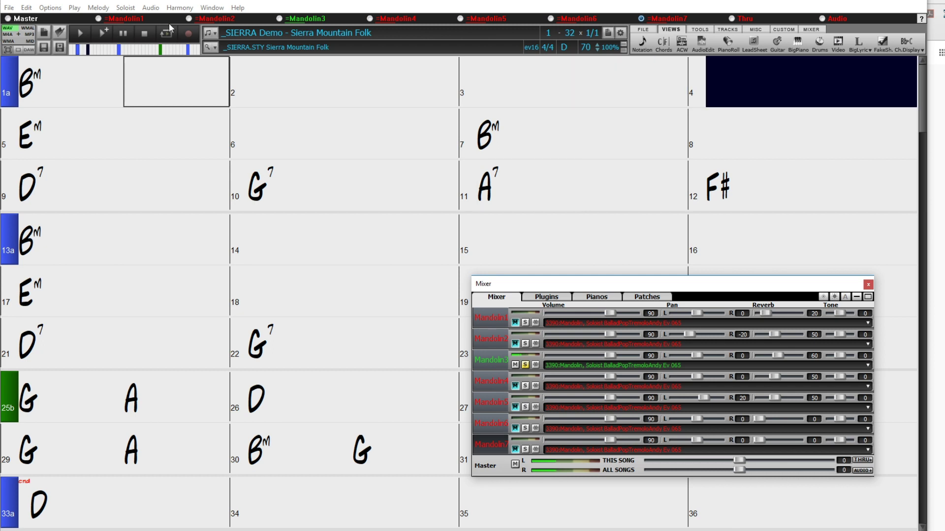
key("Escape")
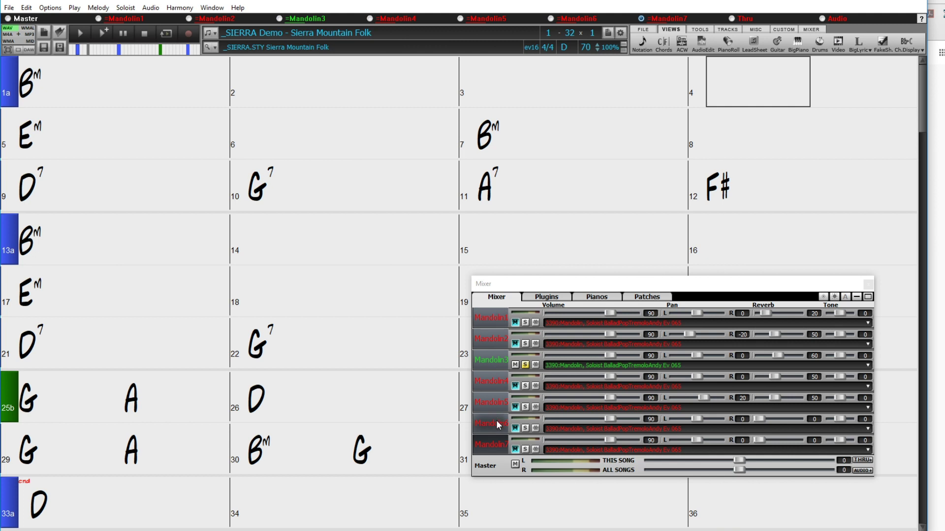
- Open the Drag Drop folder of riff WAVs and select the Riff 3 3390 Mandolin file
left_click(20, 41)
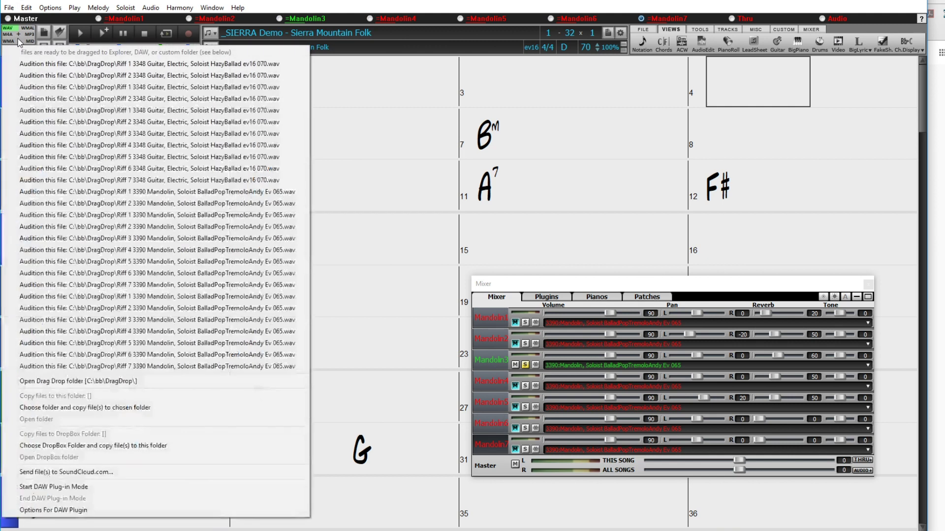
left_click(83, 381)
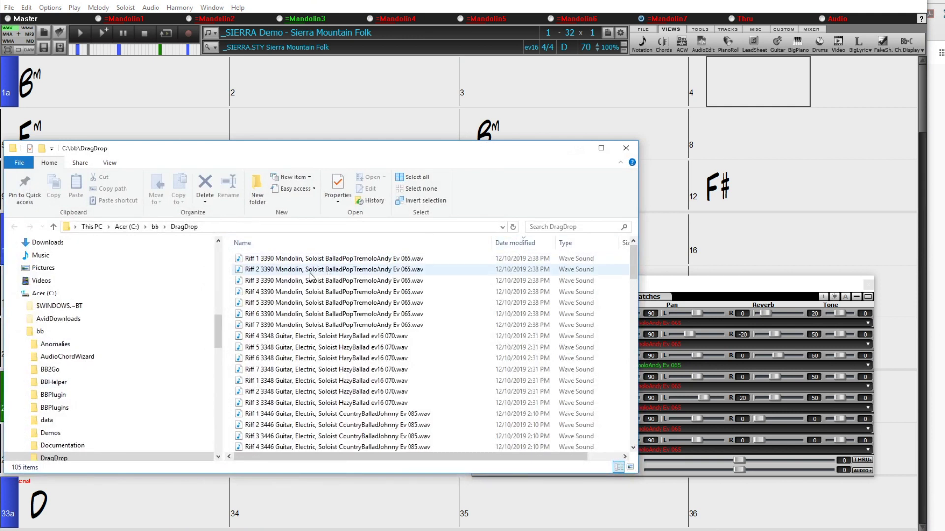
left_click(288, 260)
left_click(281, 280)
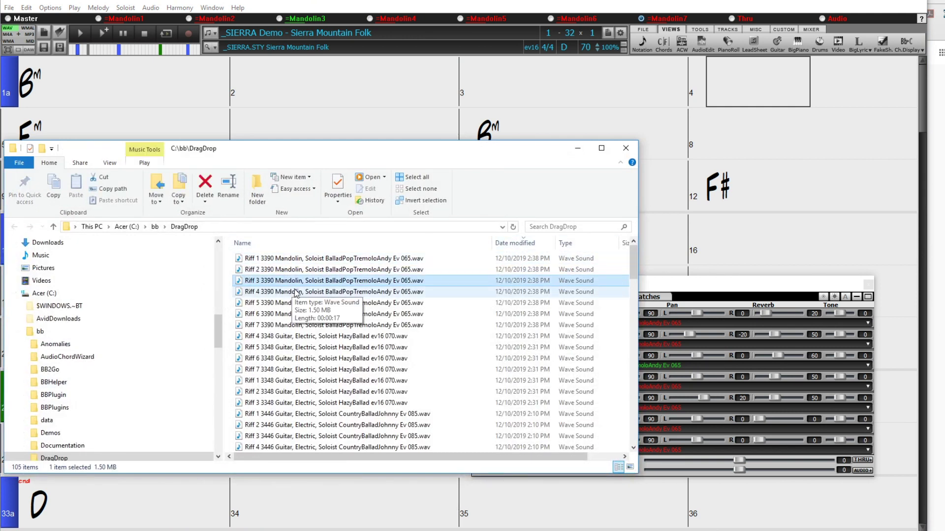
left_click_drag(377, 162, 168, 179)
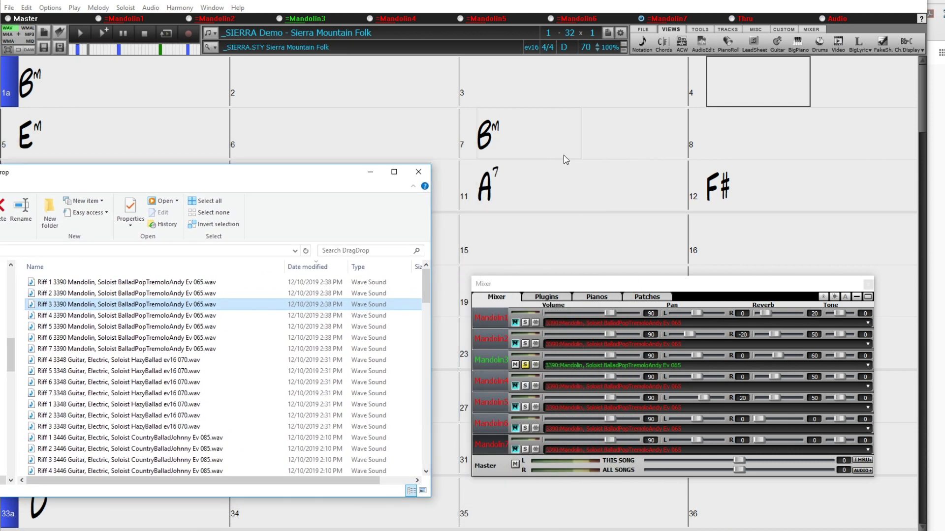
left_click(545, 131)
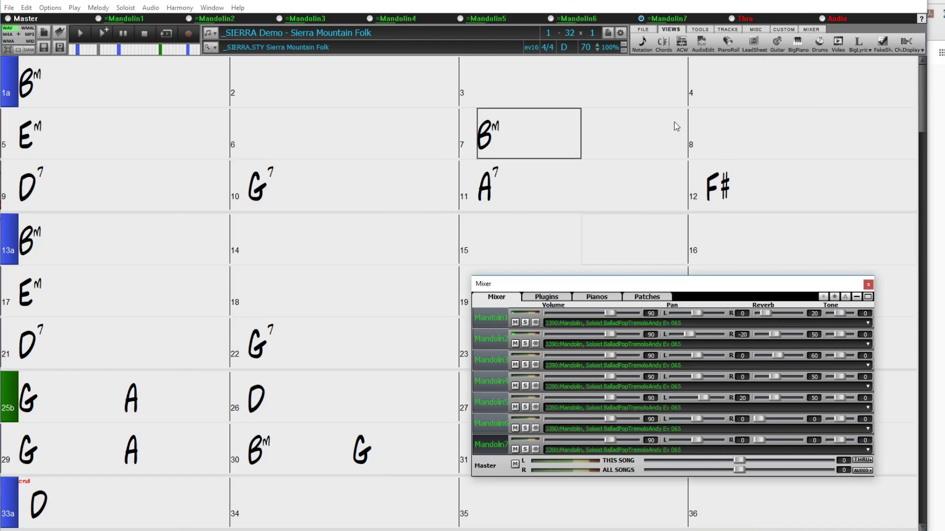
- Open the RealTracks picker for the Soloist track and cancel it without choosing a track
left_click(727, 29)
left_click(646, 49)
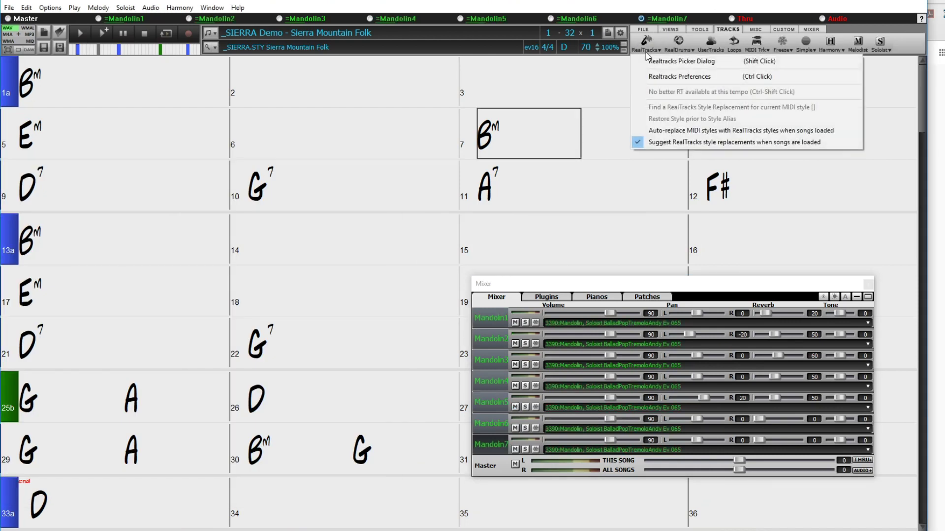
left_click(654, 61)
left_click(201, 133)
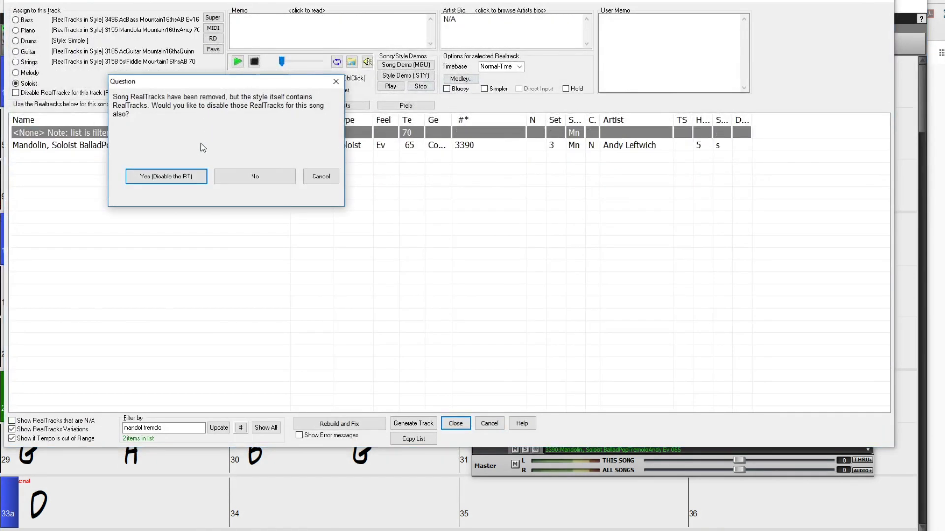
left_click(273, 178)
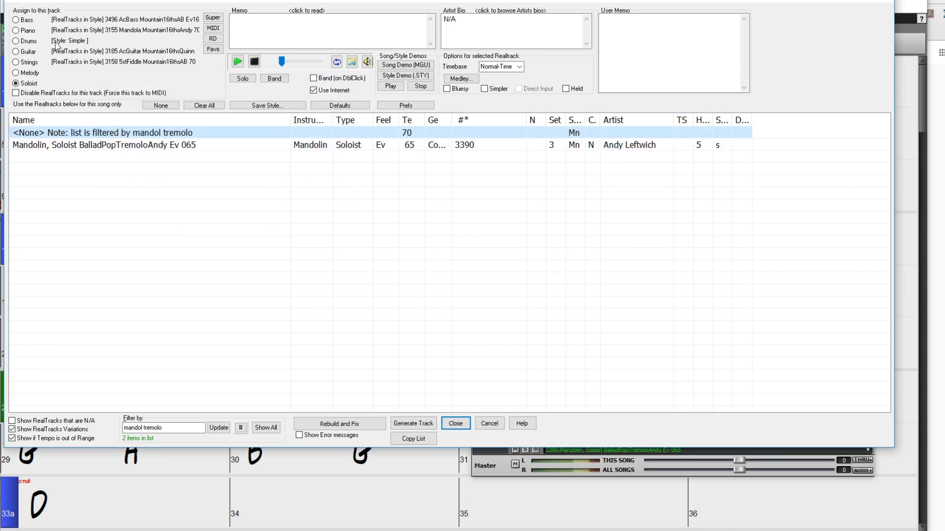
left_click(481, 425)
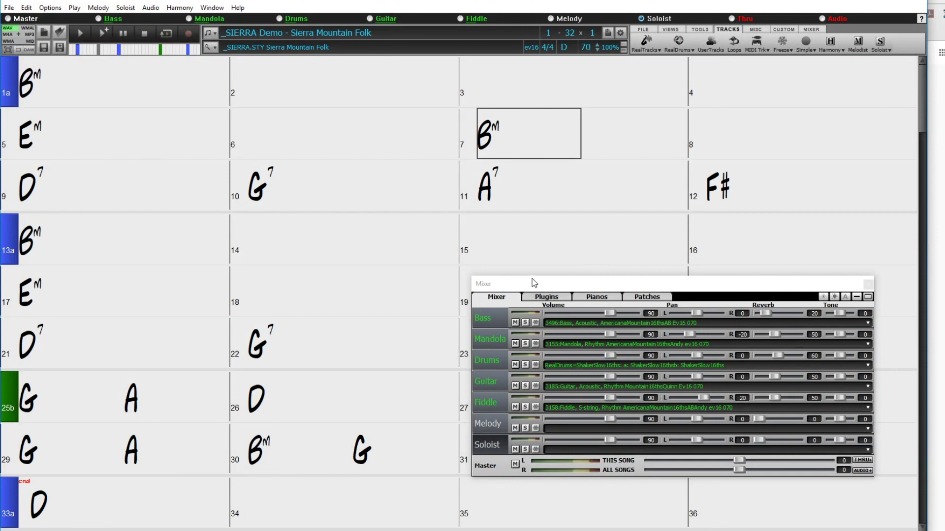
key("alt+Tab")
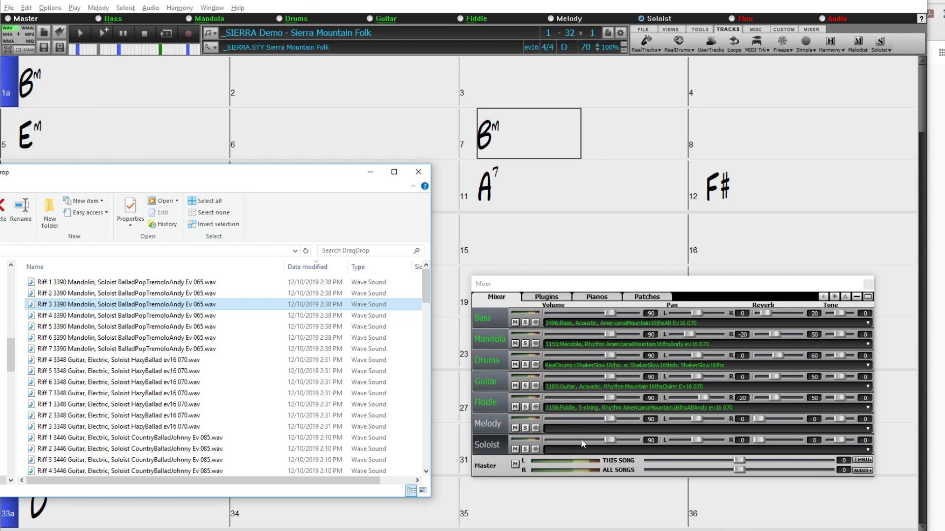
- Dismiss the Fiddle track's menu, return to the Sierra chord sheet and show the VIEWS options
right_click(546, 408)
mouse_move(669, 261)
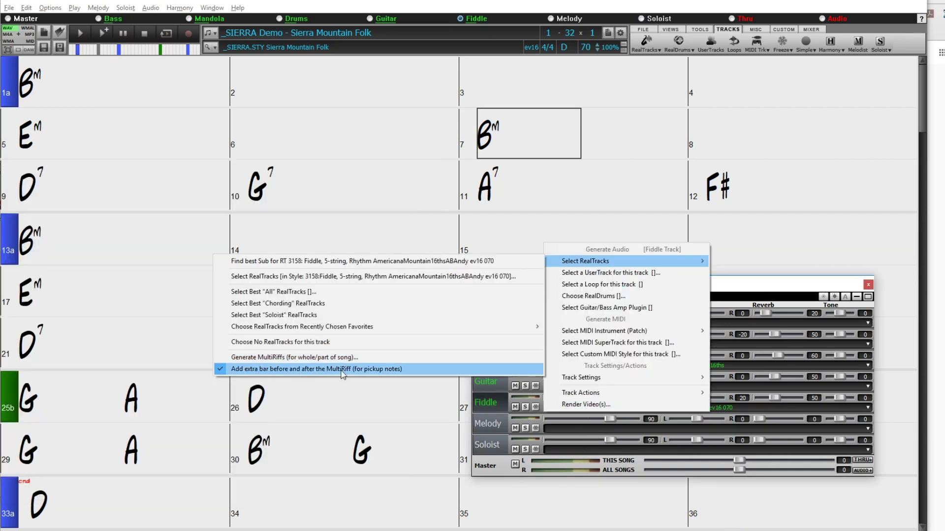
left_click(389, 131)
key("alt+Tab")
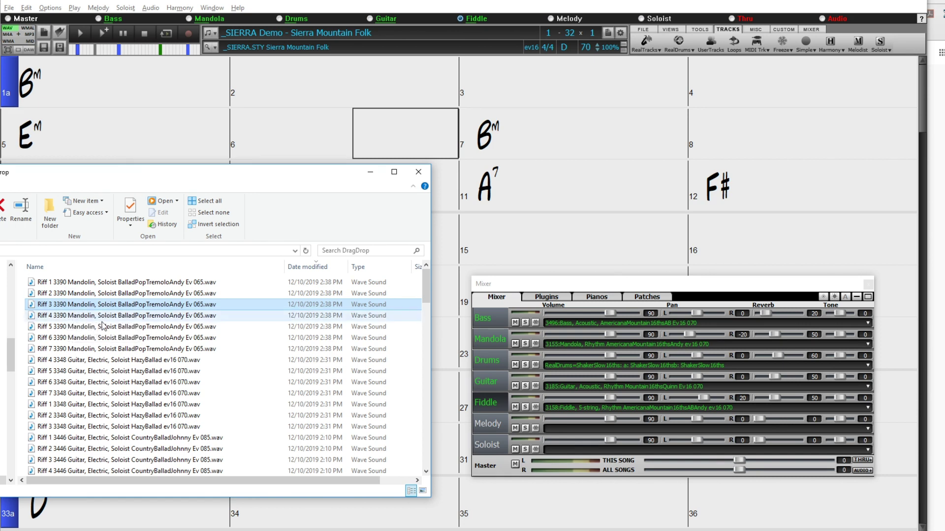
left_click(347, 2)
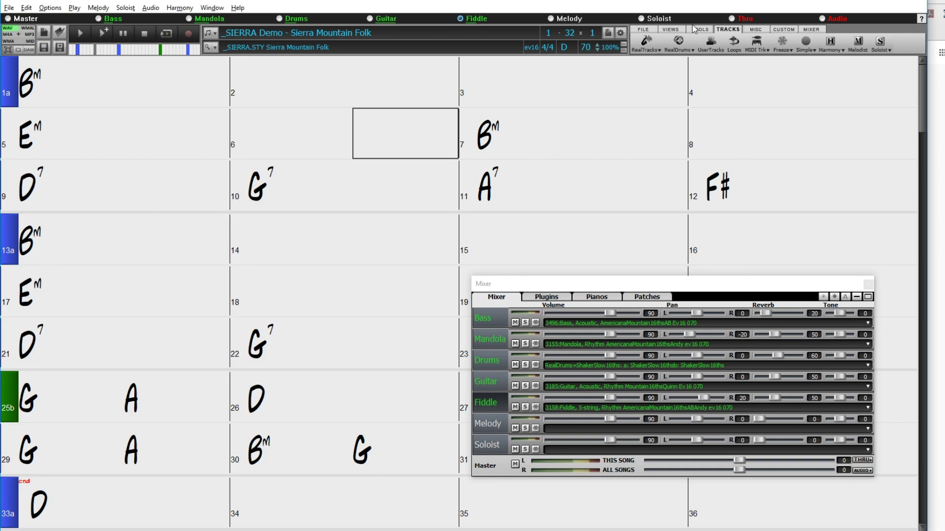
left_click(675, 30)
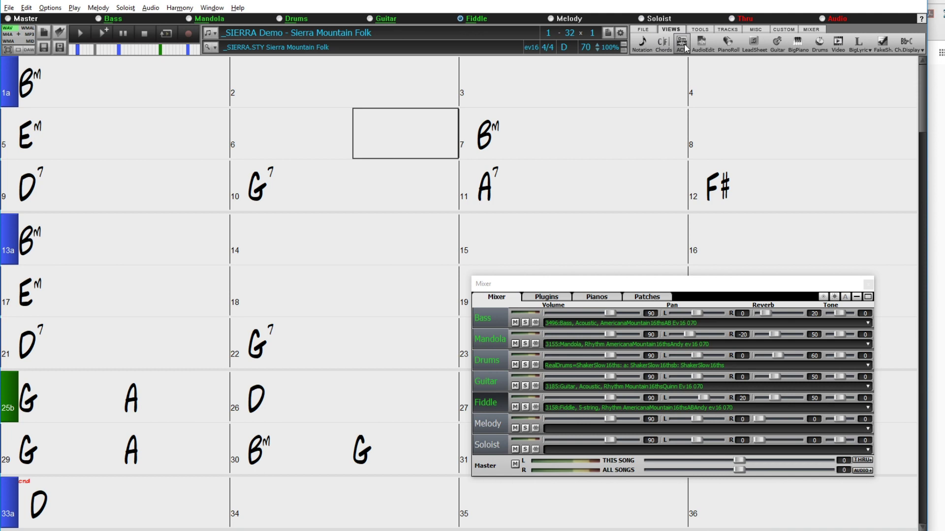
- Open AudioEdit and drop the Riff 3 3390 Mandolin WAV onto the audio track at song start
left_click(706, 51)
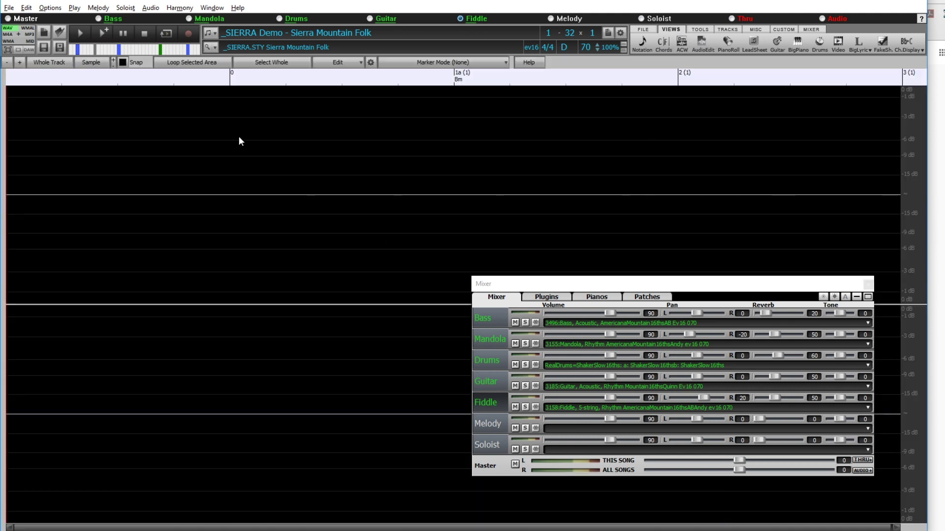
key("alt+Tab")
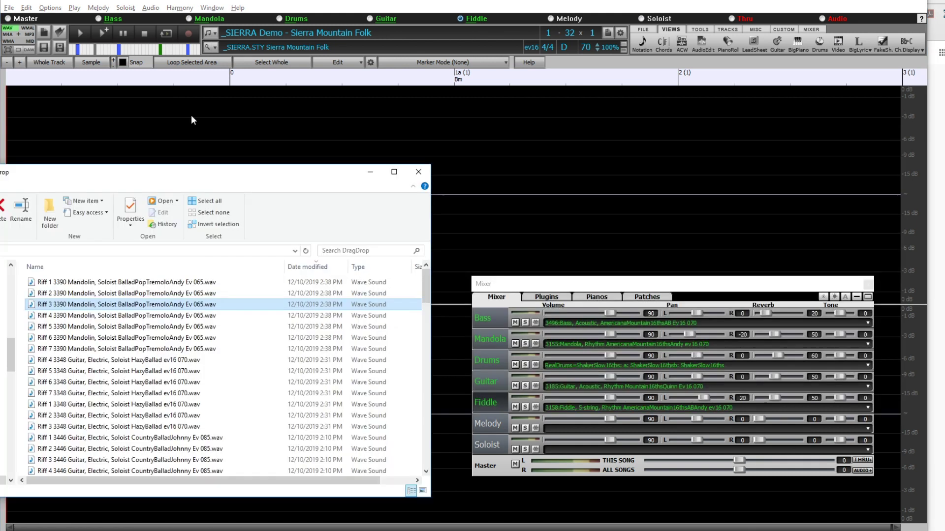
left_click_drag(187, 176, 147, 243)
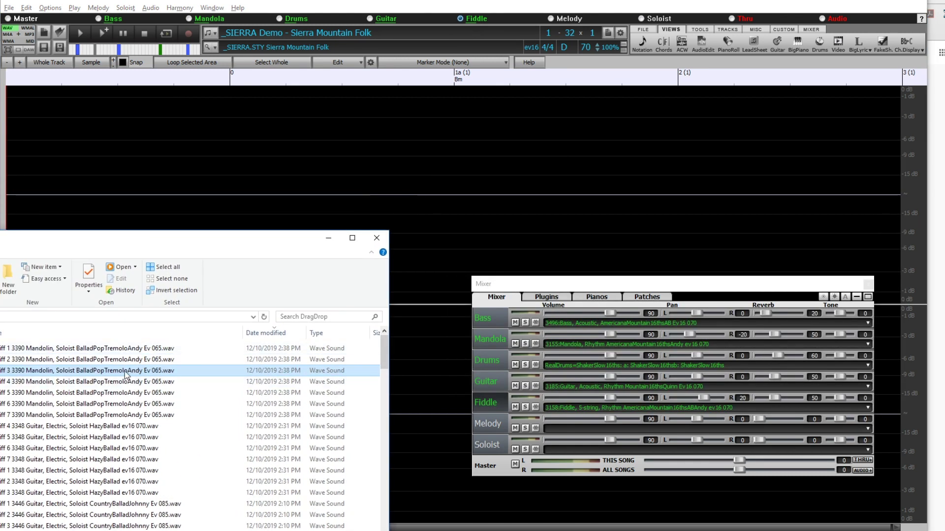
left_click_drag(127, 372, 230, 164)
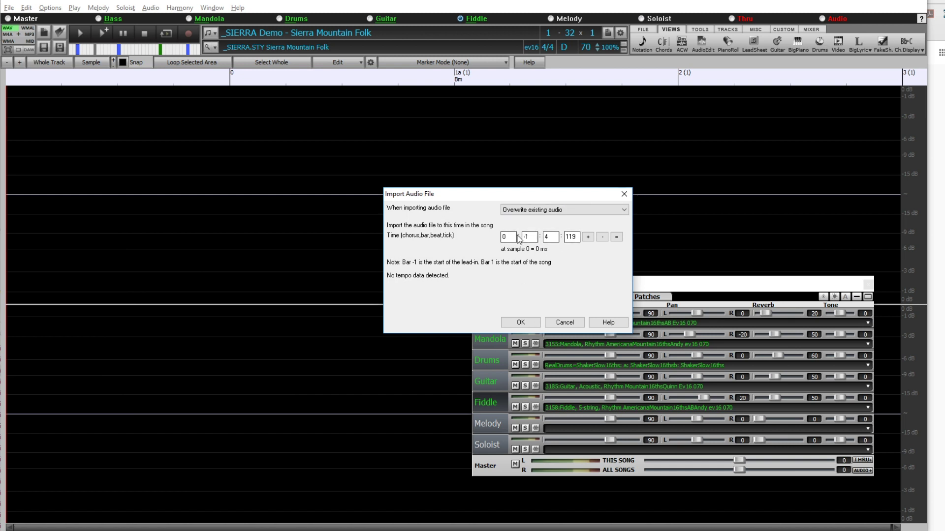
left_click(521, 322)
- Unmute the Audio track, set its reverb to 81, and close the Mixer
left_click_drag(658, 284, 241, 266)
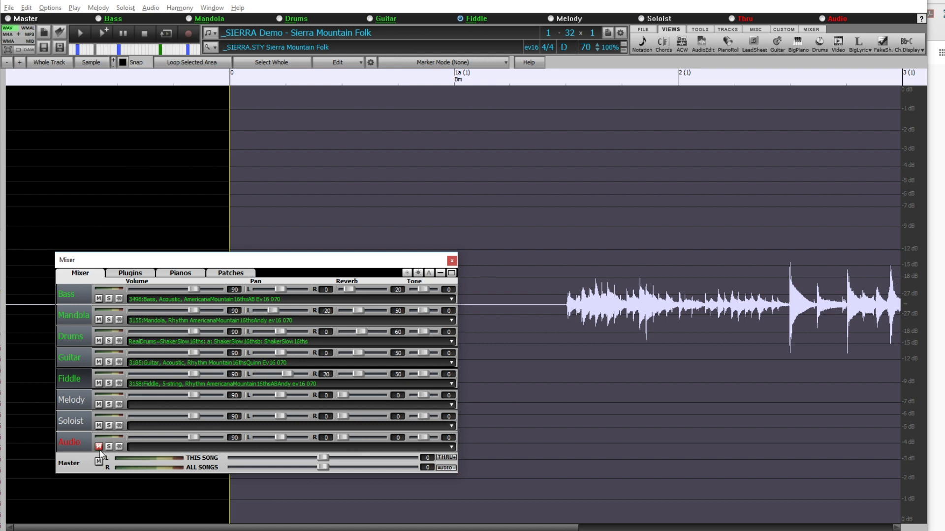
left_click(98, 446)
left_click_drag(343, 438, 369, 441)
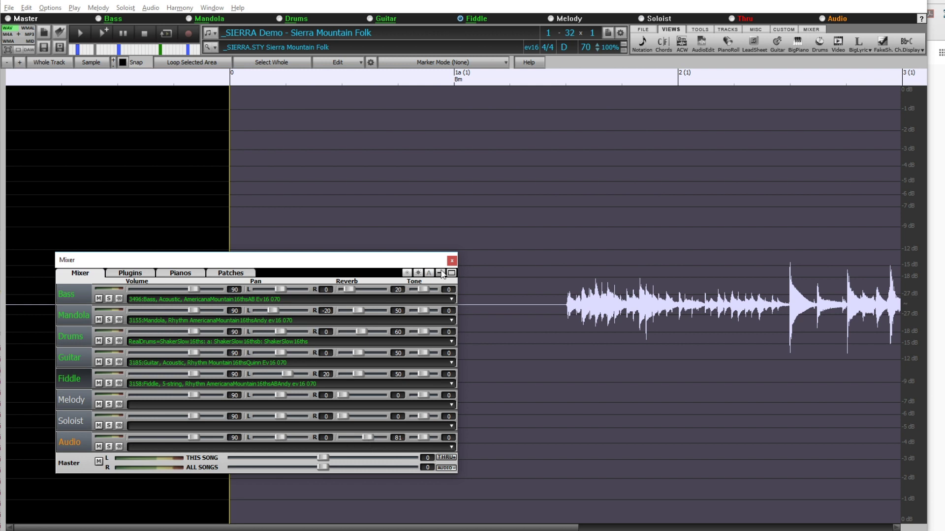
left_click(451, 260)
- Return to the chord sheet, bring up the Mixer, and start playing the song
left_click(663, 43)
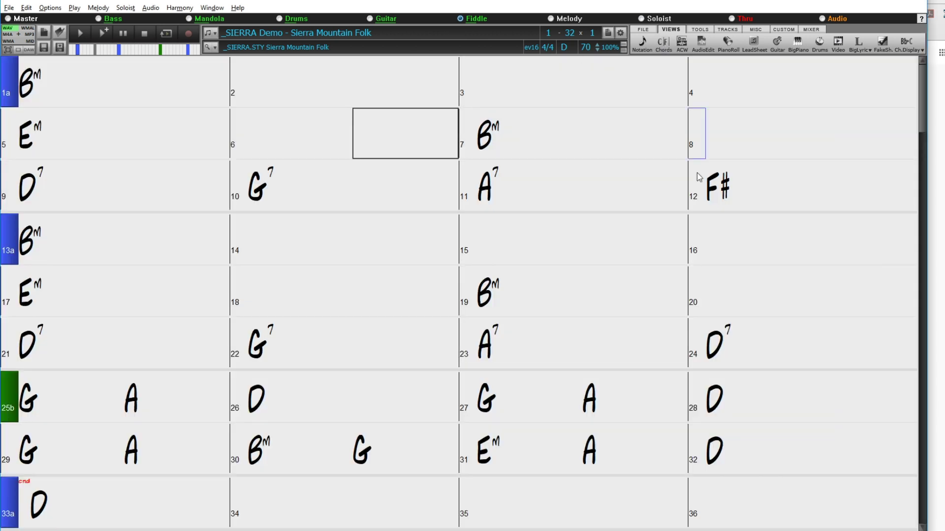
left_click(812, 30)
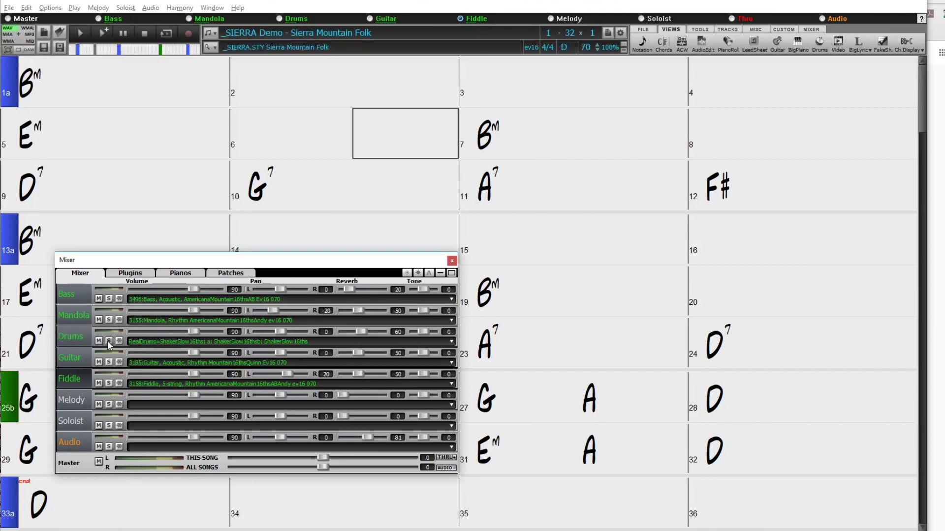
left_click(103, 33)
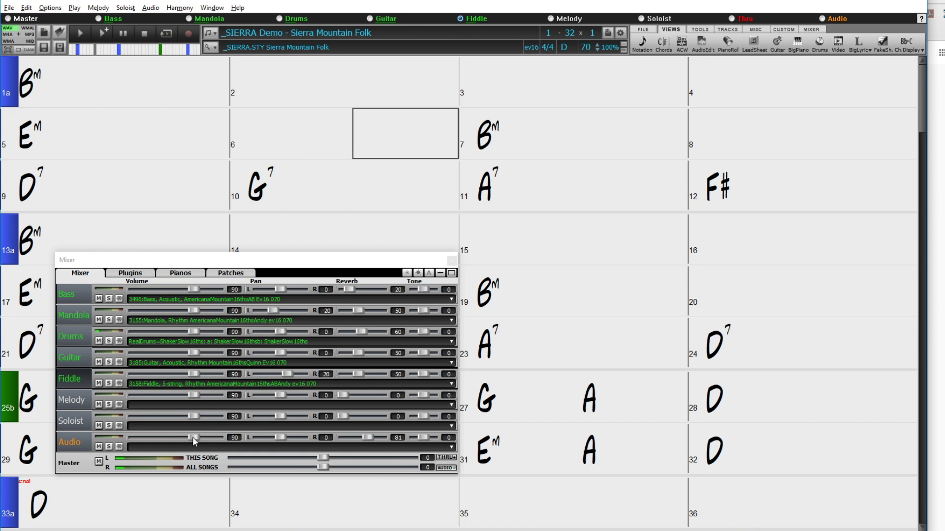
- Adjust the Audio track volume from 85 to 107 while listening, then stop playback
left_click_drag(193, 436, 184, 437)
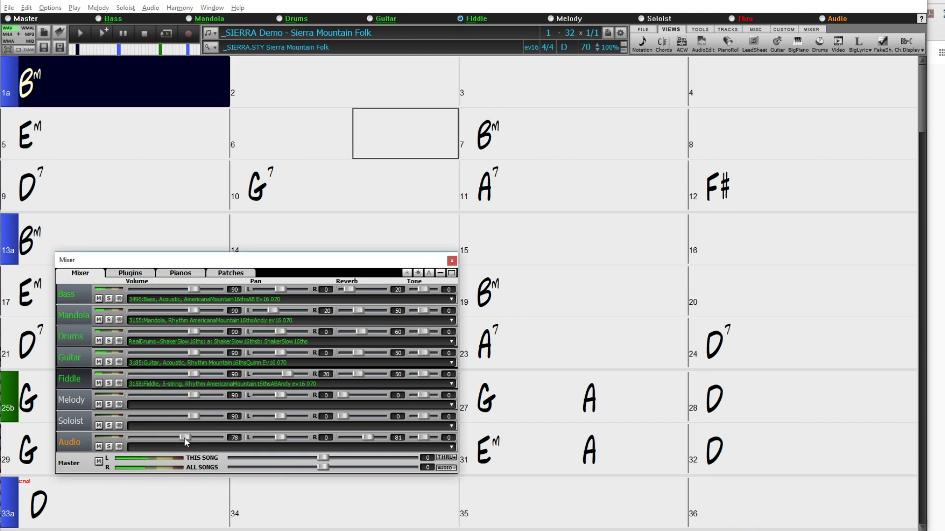
left_click_drag(186, 436, 196, 439)
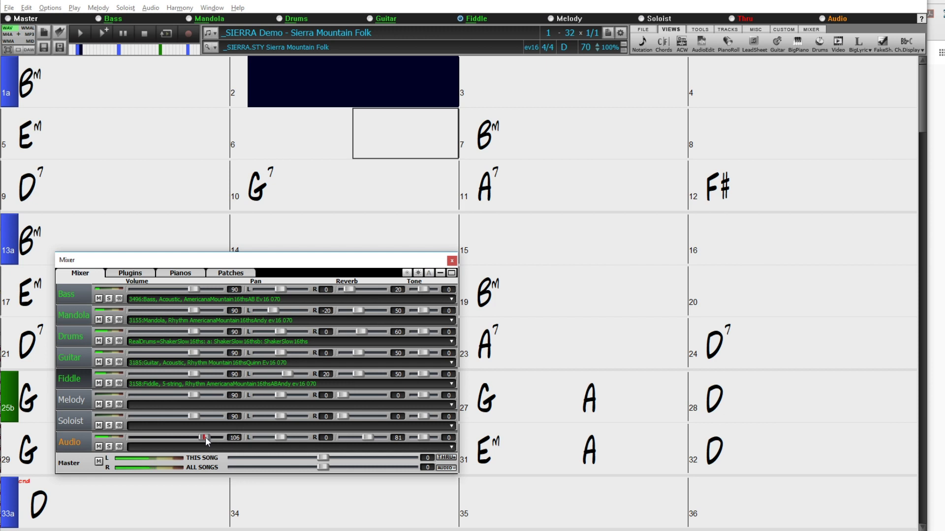
left_click_drag(205, 437, 205, 437)
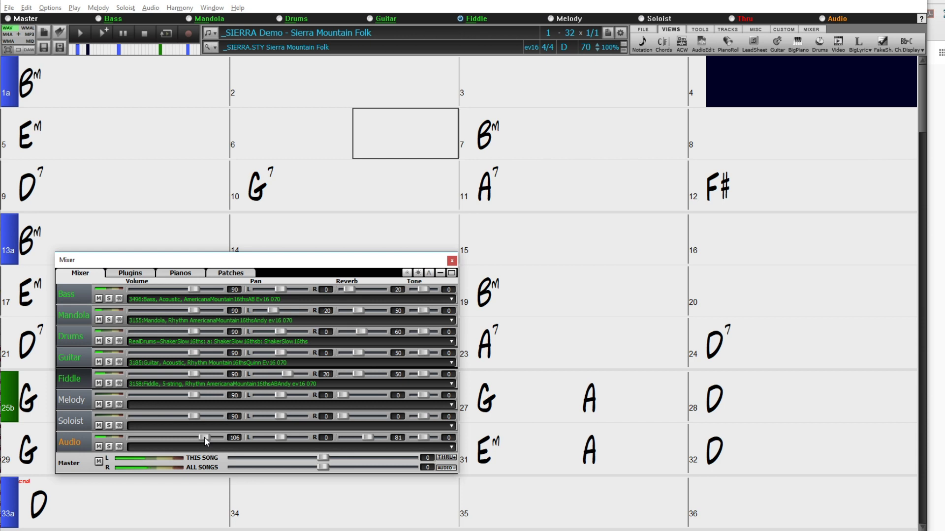
left_click_drag(205, 436, 190, 438)
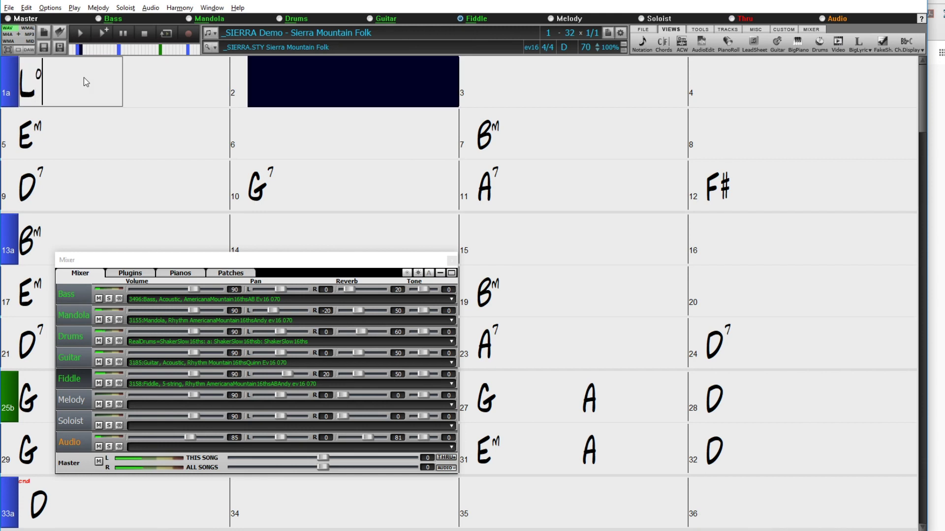
key("Return")
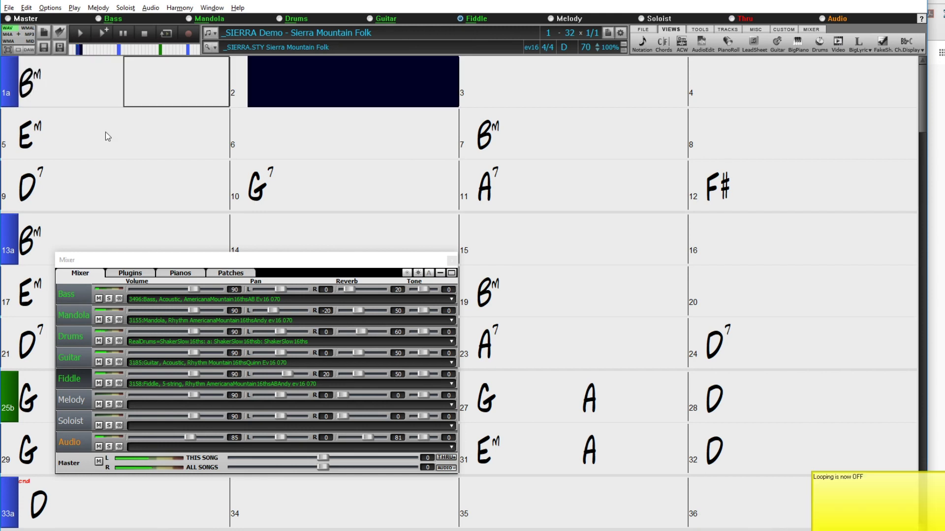
left_click_drag(190, 437, 200, 437)
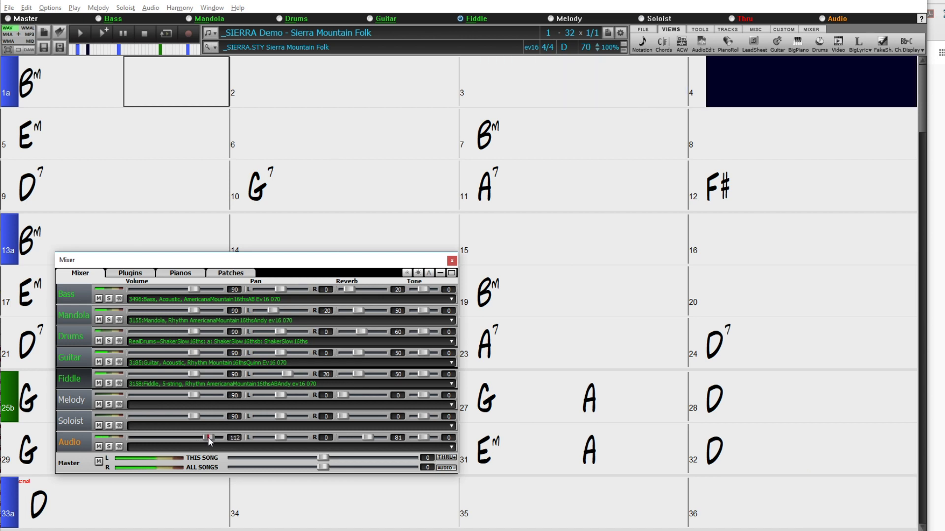
left_click_drag(207, 437, 205, 437)
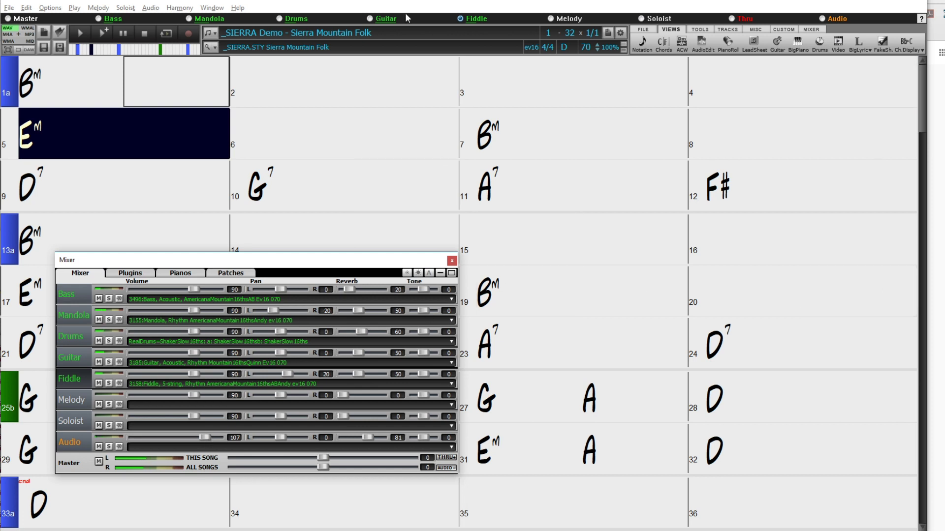
left_click(152, 32)
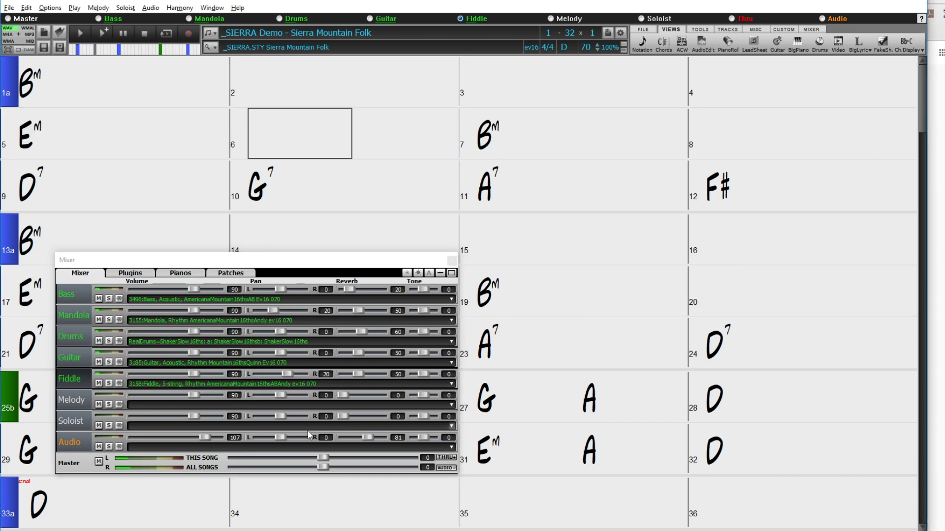